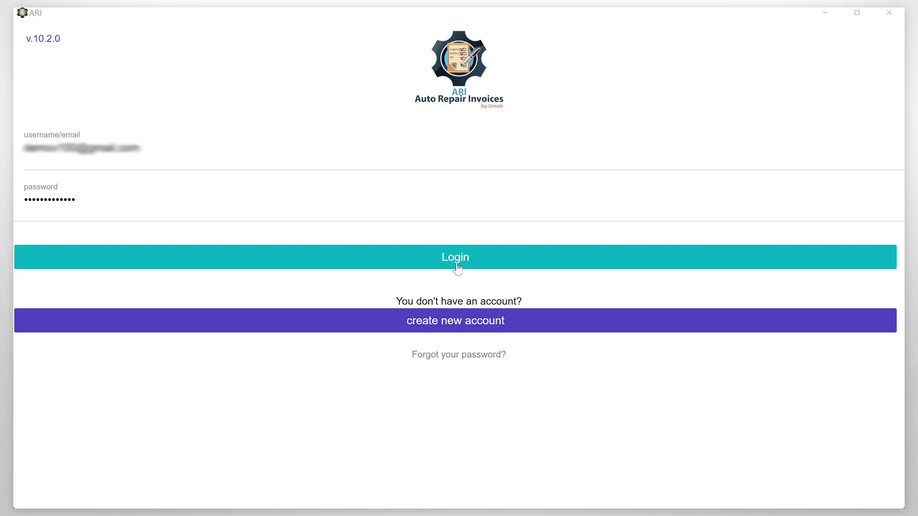
Step: Sign in, view the account Profile page, and return to the dashboard
{"action": "left_click", "coordinate": [457, 257]}
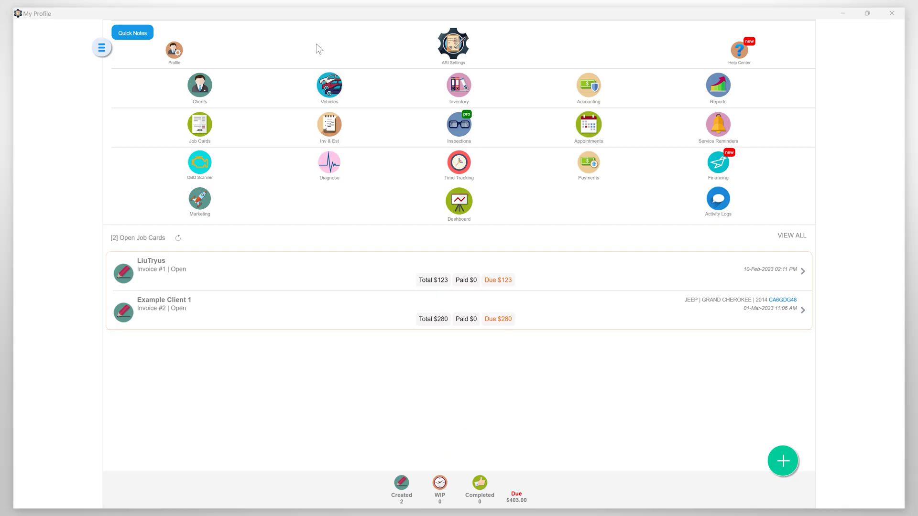
{"action": "left_click", "coordinate": [180, 51]}
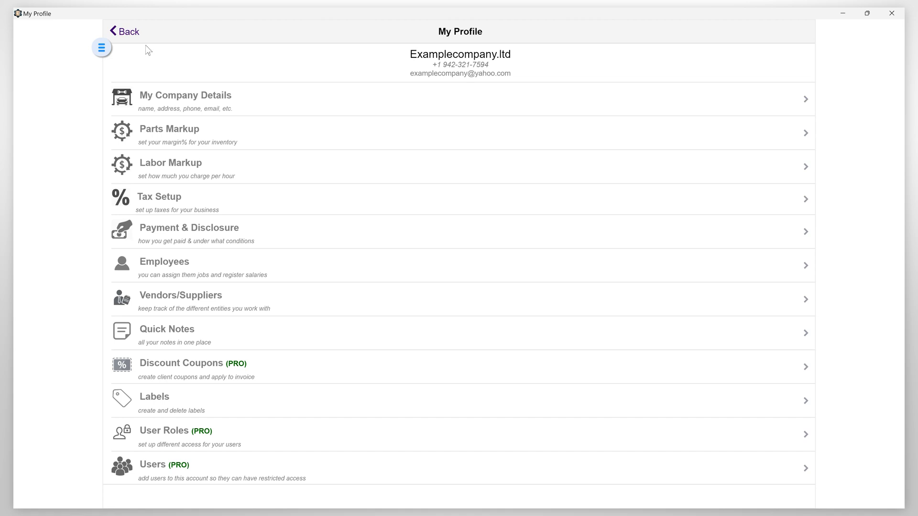
{"action": "left_click", "coordinate": [129, 31]}
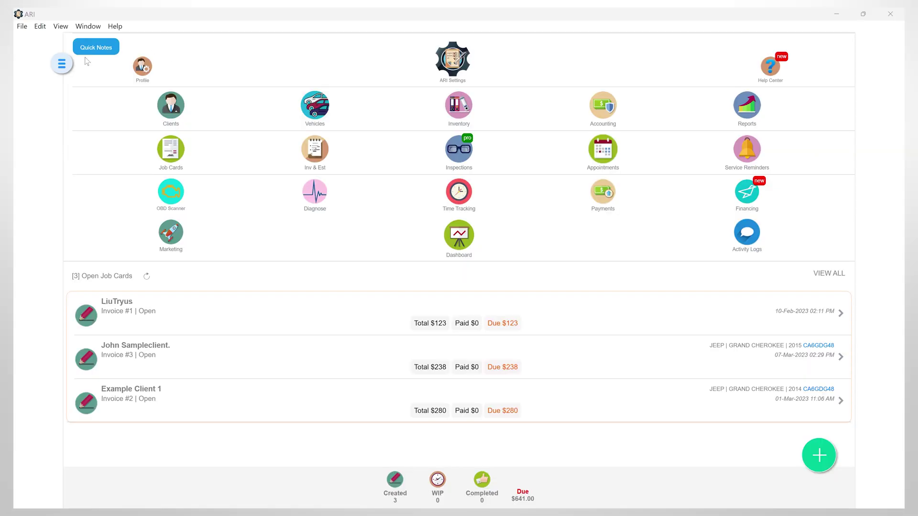
Step: Start a new service reminder from the Service Reminders page and continue to the Vehicles list
{"action": "left_click", "coordinate": [755, 150]}
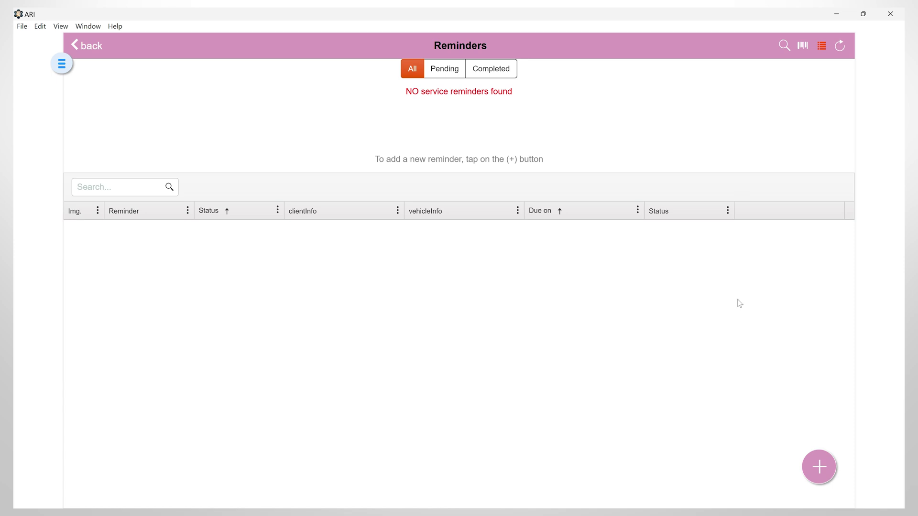
{"action": "left_click", "coordinate": [820, 468]}
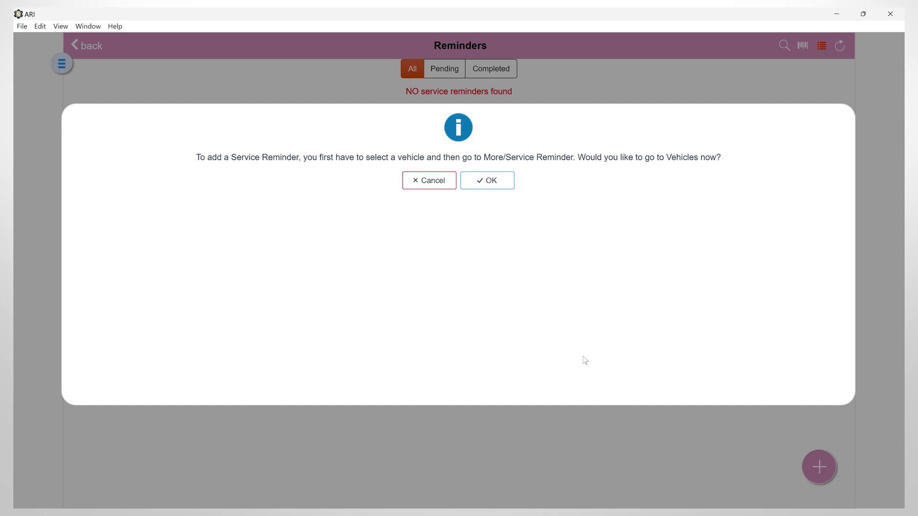
{"action": "left_click", "coordinate": [496, 184]}
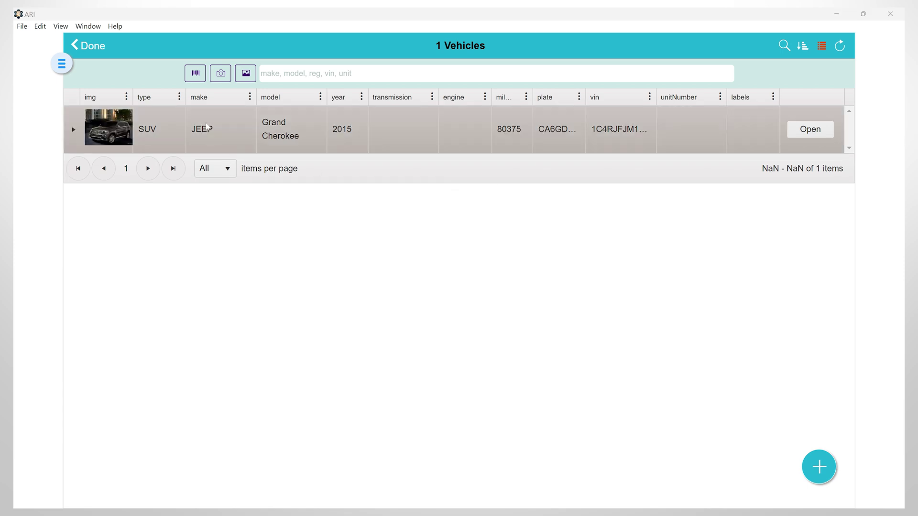
Step: Create a new service reminder for the 2015 JEEP Grand Cherokee from its vehicle record
{"action": "left_click", "coordinate": [208, 127]}
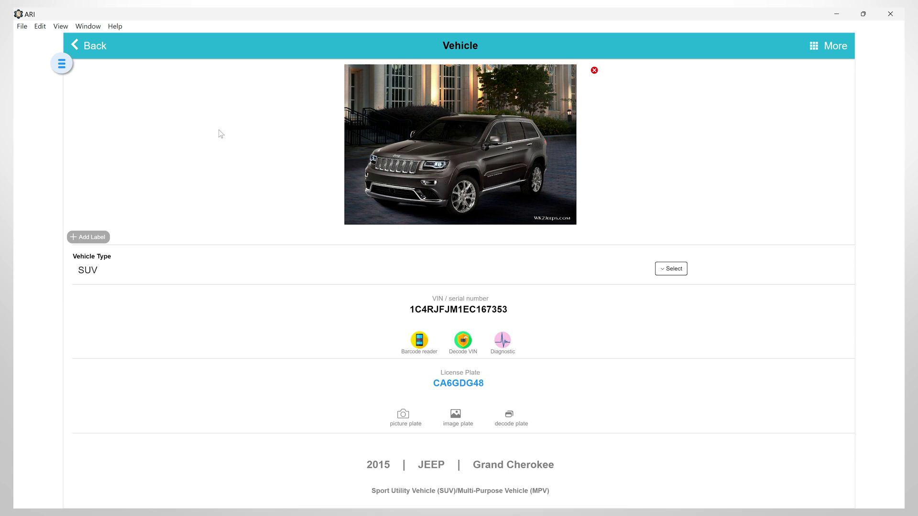
{"action": "left_click", "coordinate": [814, 48]}
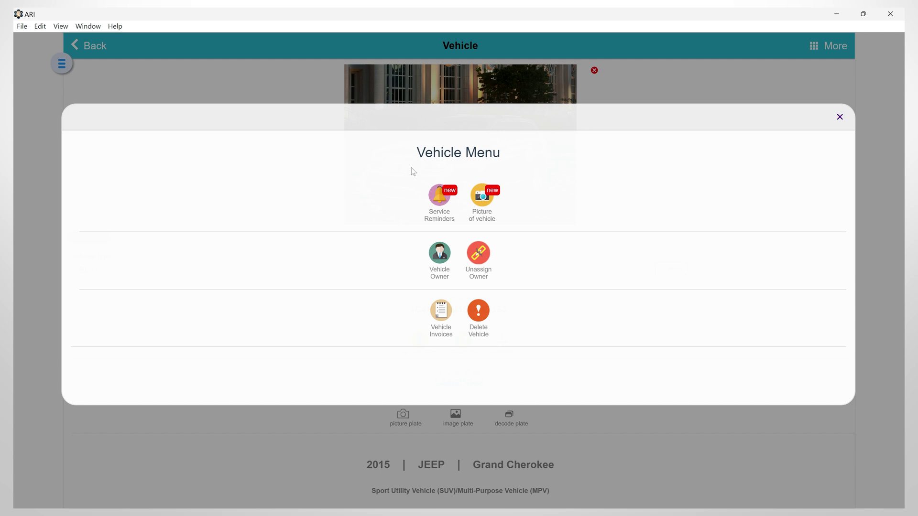
{"action": "left_click", "coordinate": [445, 219]}
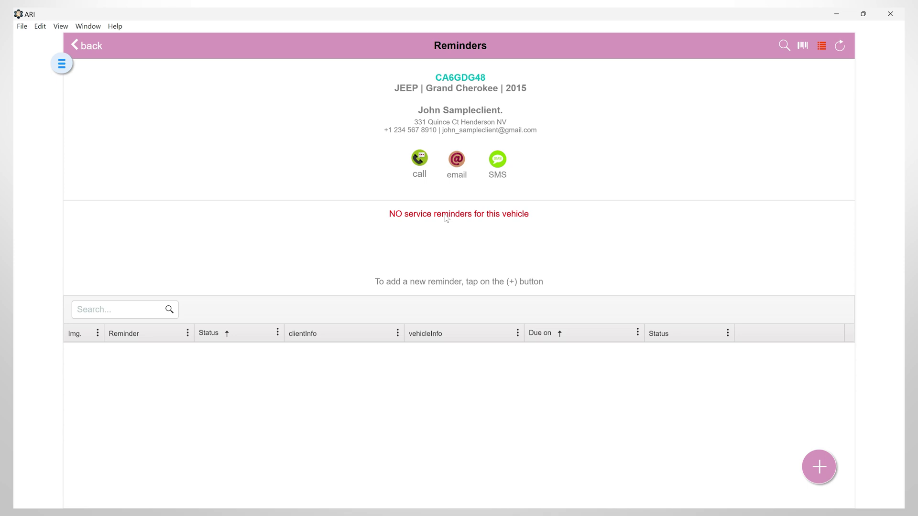
{"action": "left_click", "coordinate": [817, 466]}
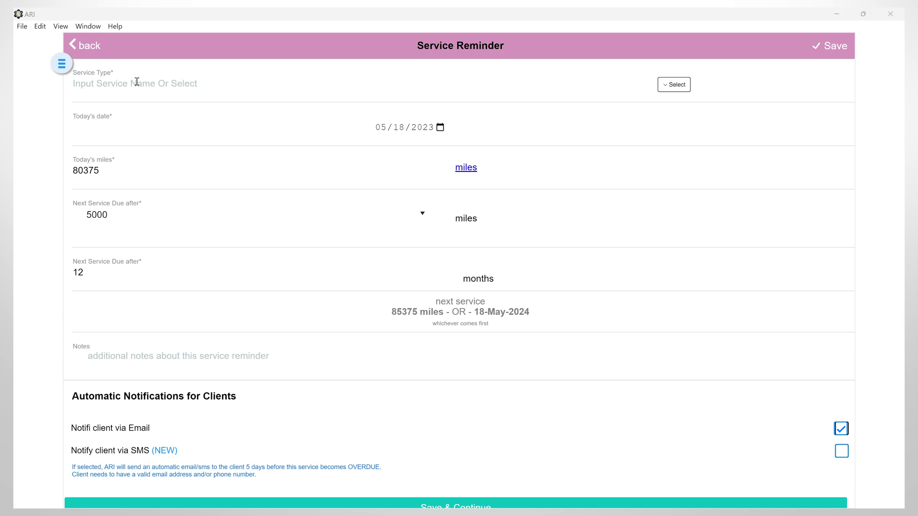
Step: Set the reminder to Oil change, due after 10000 miles or 6 months, keeping today's date
{"action": "left_click", "coordinate": [675, 86]}
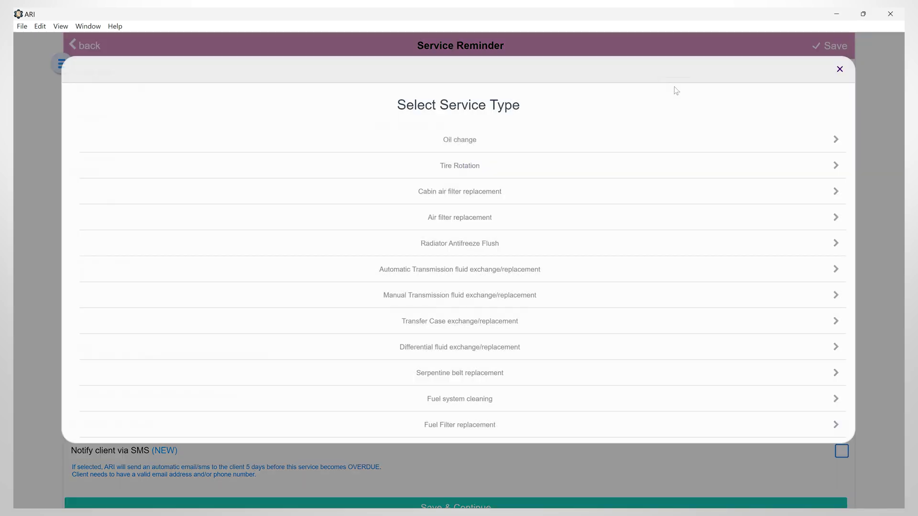
{"action": "left_click", "coordinate": [459, 141]}
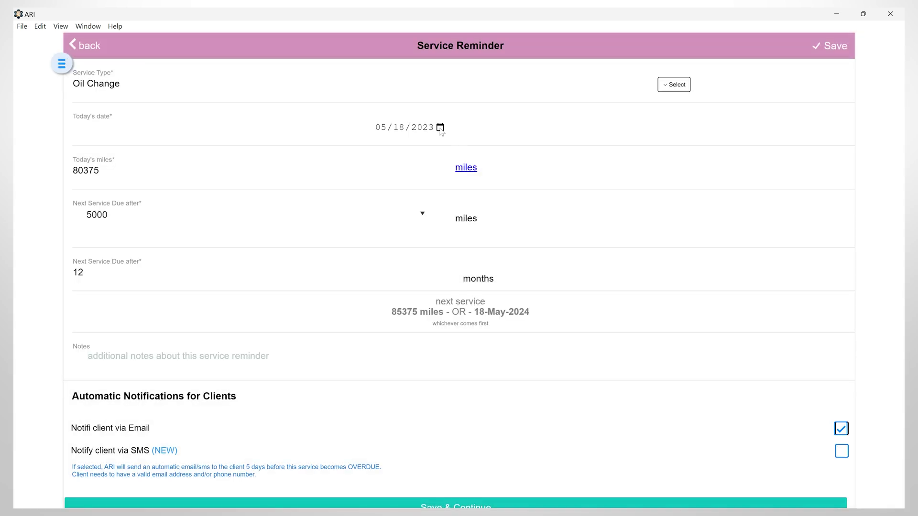
{"action": "left_click", "coordinate": [441, 127]}
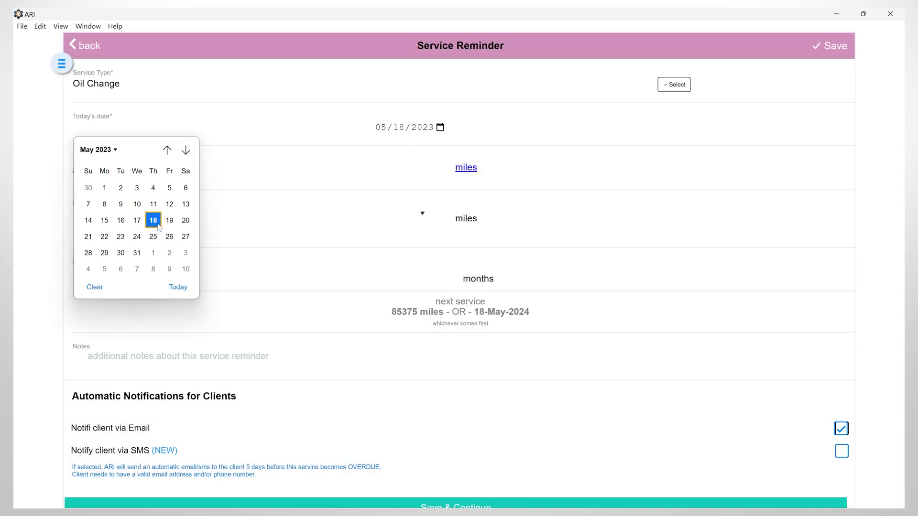
{"action": "left_click", "coordinate": [235, 165]}
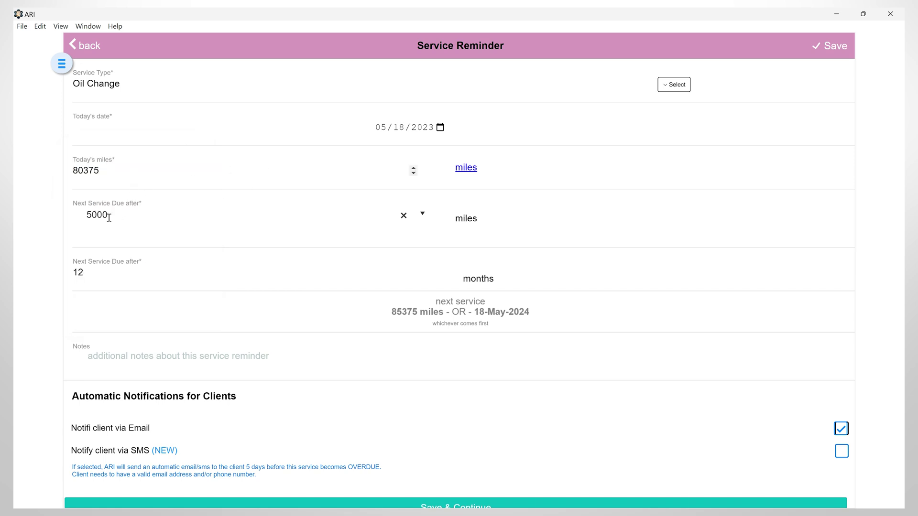
{"action": "left_click", "coordinate": [74, 217]}
{"action": "type", "text": "1000"}
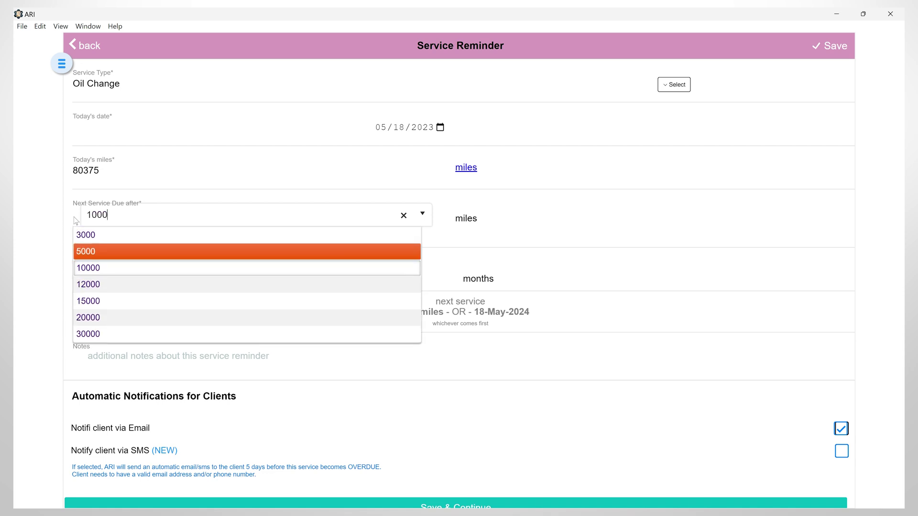
{"action": "type", "text": "0"}
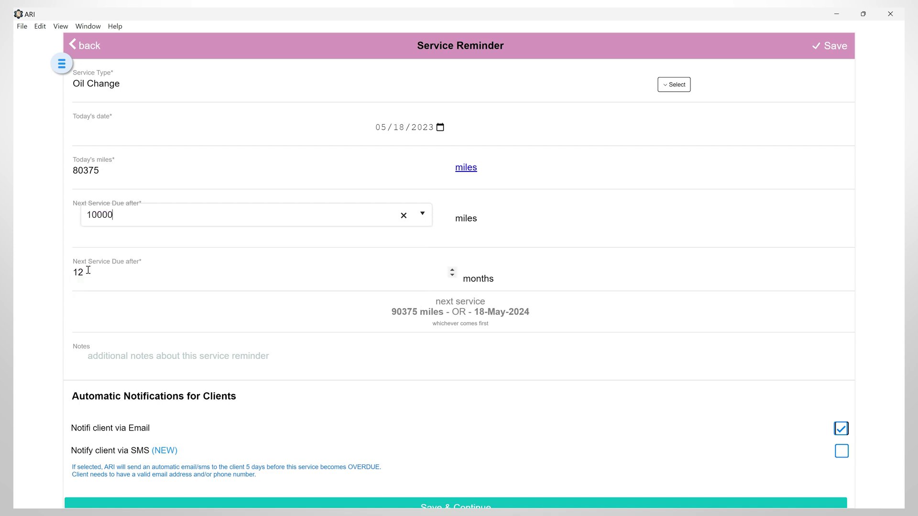
{"action": "left_click_drag", "start_coordinate": [88, 274], "coordinate": [72, 274]}
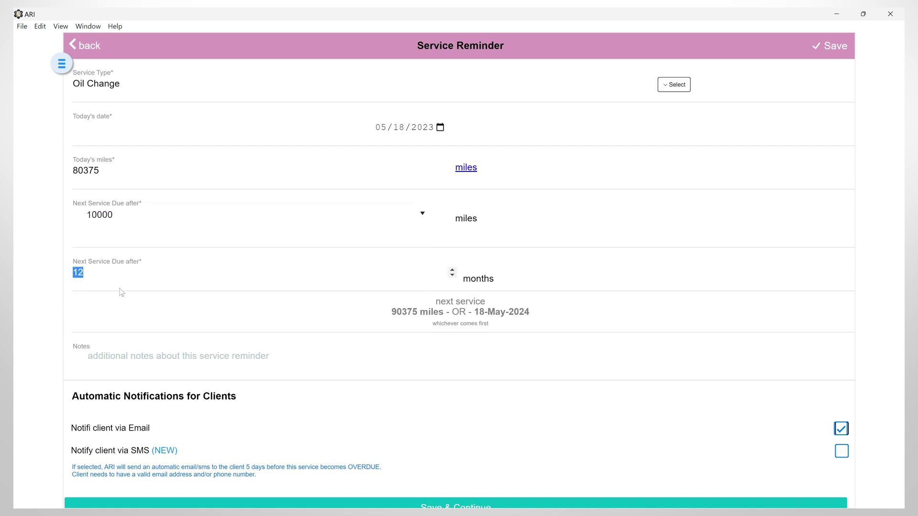
{"action": "type", "text": "6"}
{"action": "left_click", "coordinate": [164, 316]}
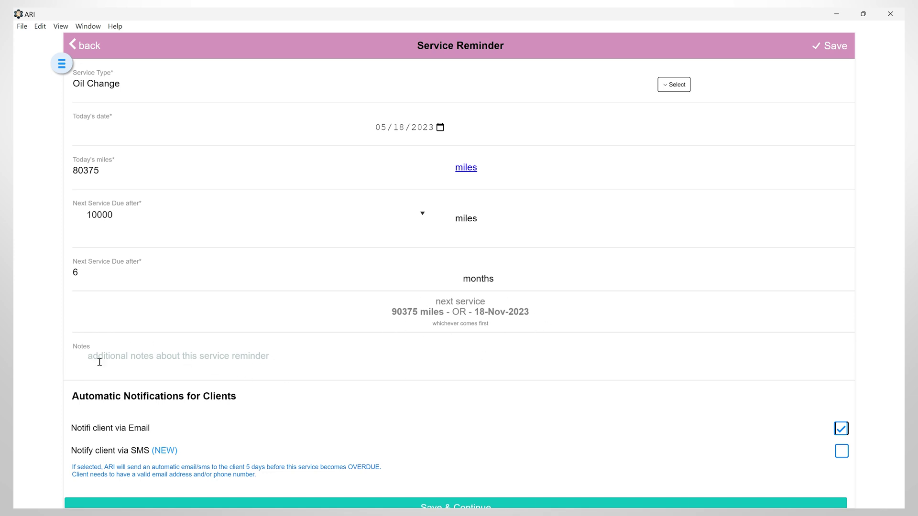
Step: Keep email notification on, decline the SMS credit charge, and save the reminder
{"action": "left_click", "coordinate": [840, 433]}
{"action": "left_click", "coordinate": [841, 432]}
{"action": "left_click", "coordinate": [841, 453]}
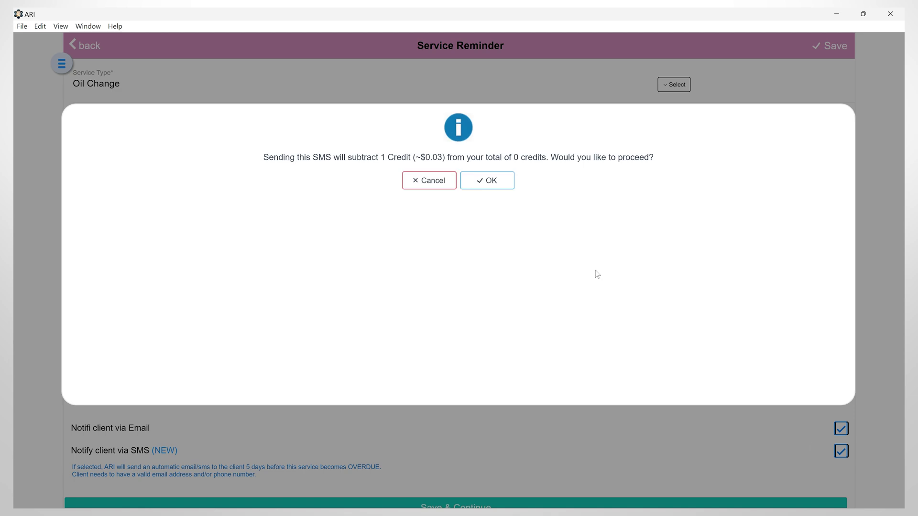
{"action": "left_click", "coordinate": [408, 188]}
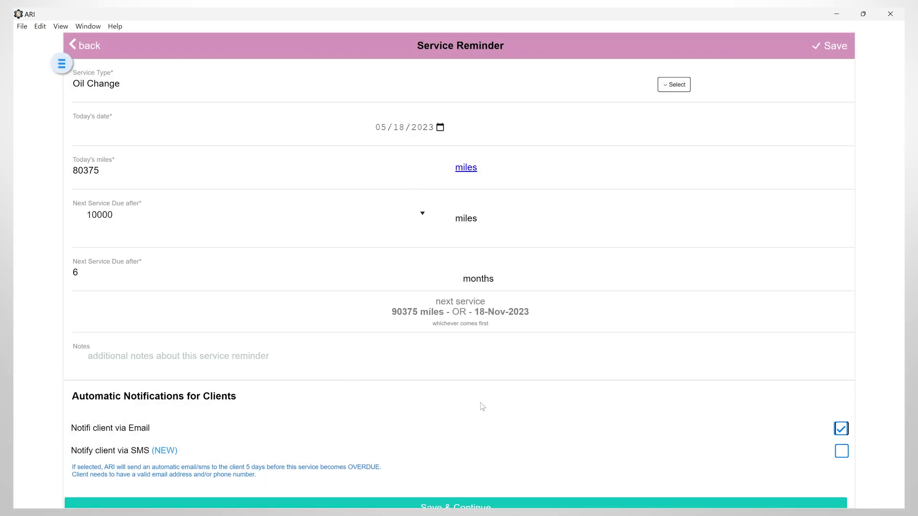
{"action": "scroll", "coordinate": [481, 407], "scroll_direction": "down", "scroll_amount": 1}
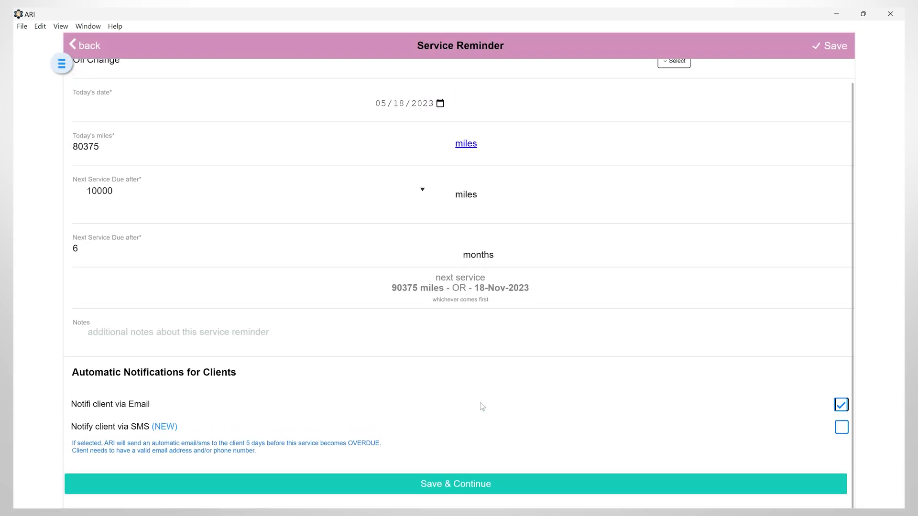
{"action": "left_click", "coordinate": [457, 483]}
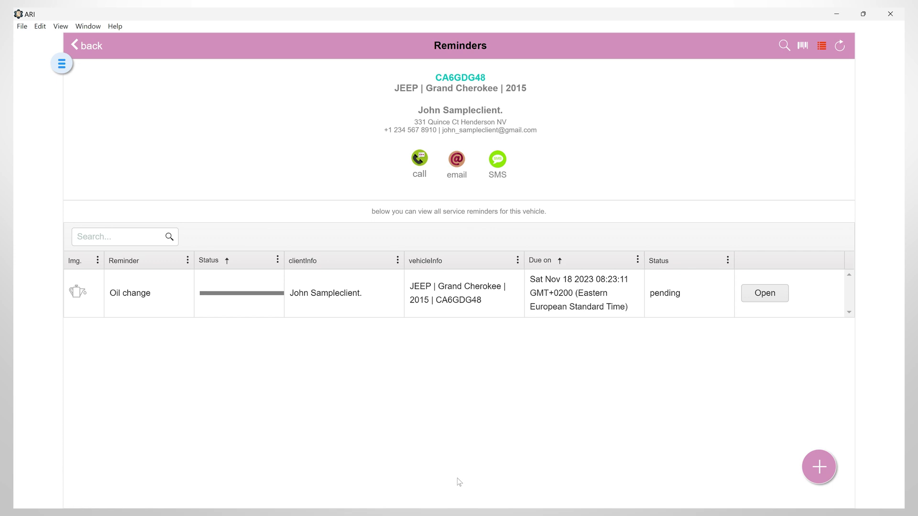
Step: View the saved Oil change reminder's details and its Reminder Menu
{"action": "left_click", "coordinate": [390, 287]}
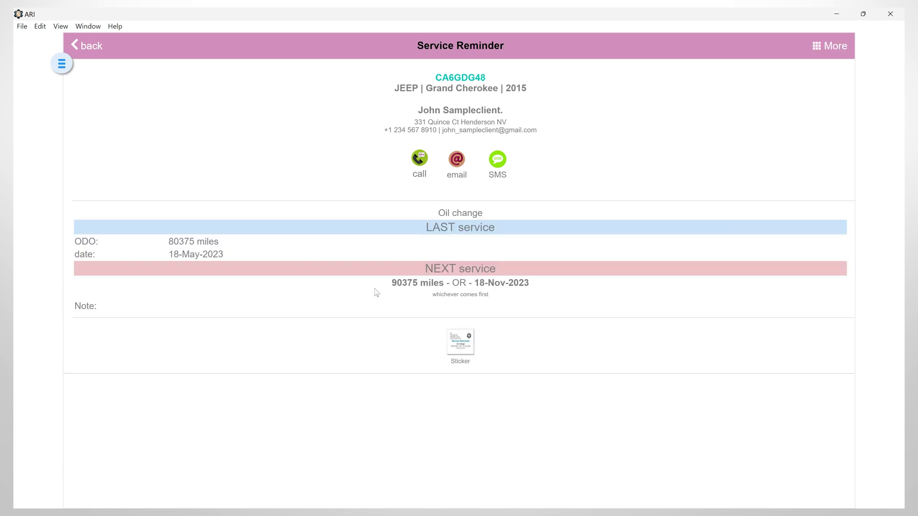
{"action": "left_click", "coordinate": [817, 47]}
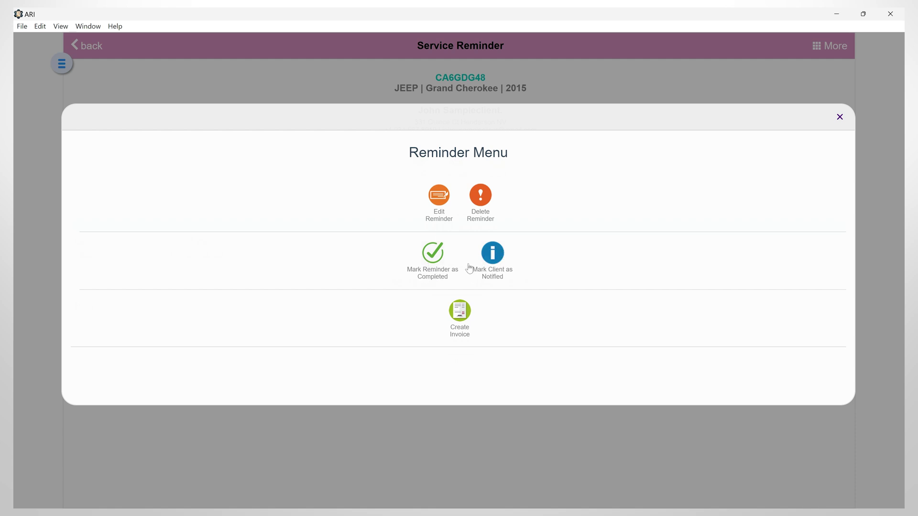
{"action": "left_click", "coordinate": [840, 117]}
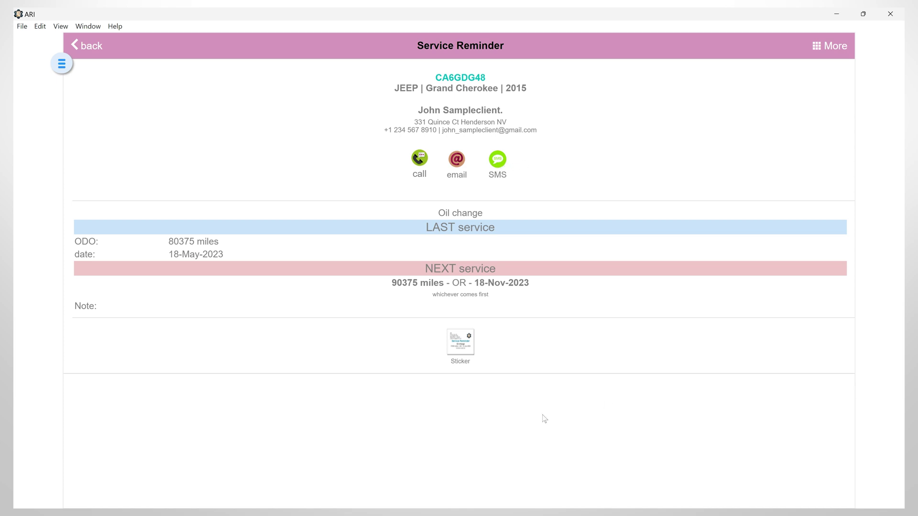
Step: Show the printable Oil change reminder sticker and toggle its QR code back on
{"action": "left_click", "coordinate": [463, 349]}
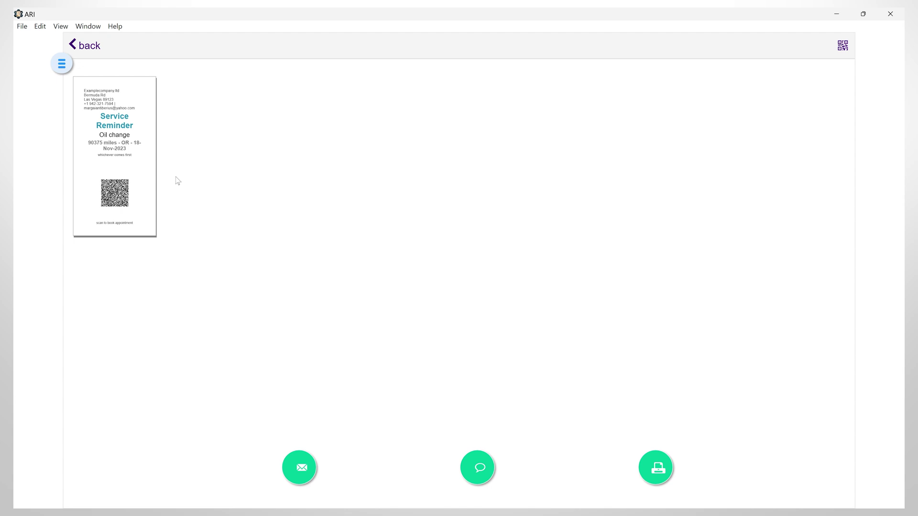
{"action": "left_click", "coordinate": [843, 47]}
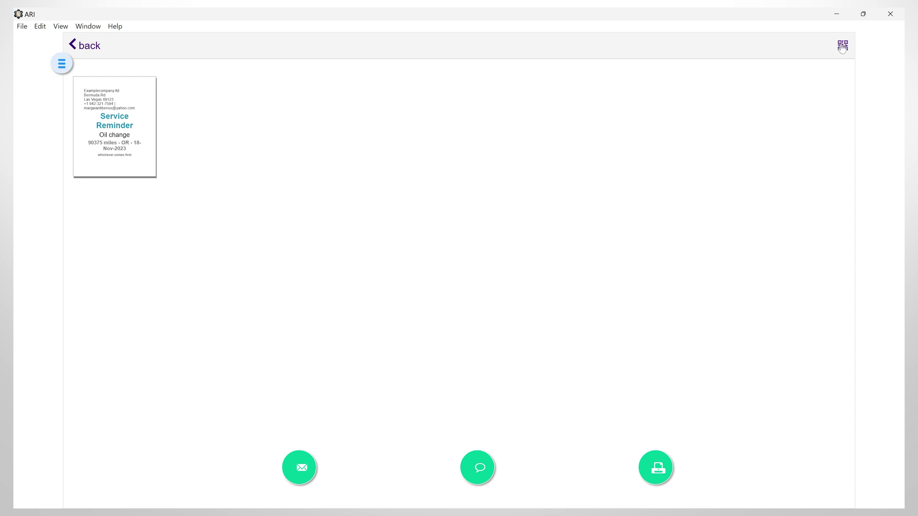
{"action": "left_click", "coordinate": [843, 47]}
{"action": "left_click", "coordinate": [843, 46]}
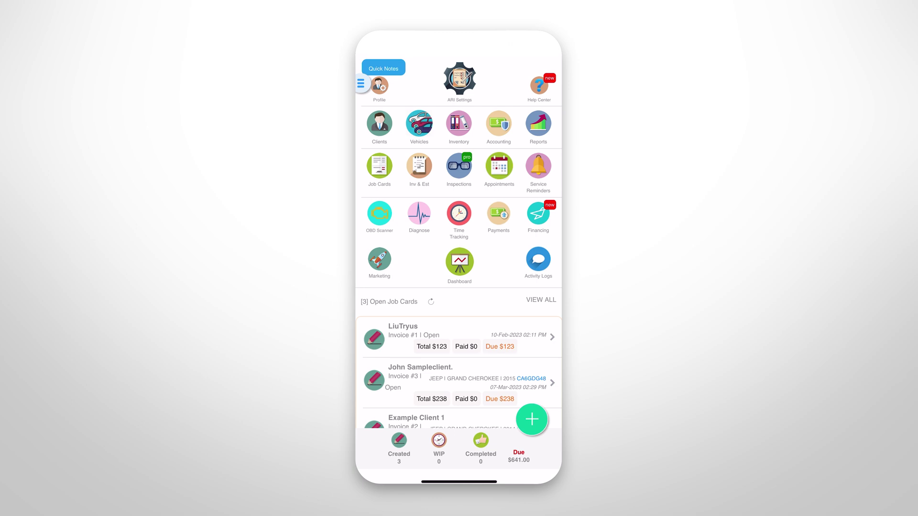
Step: On the phone, find the Jeep's Oil Change reminder by scanning the sticker's QR code
{"action": "left_click", "coordinate": [538, 167]}
{"action": "left_click", "coordinate": [516, 67]}
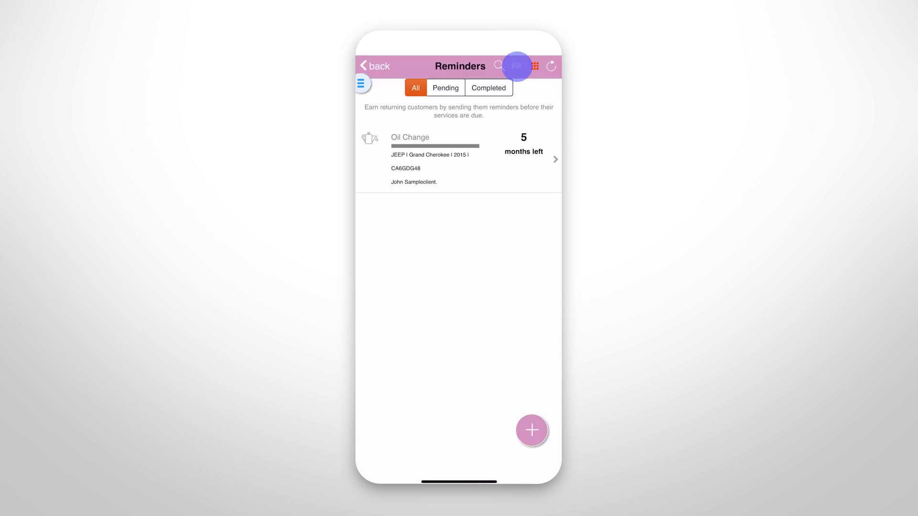
{"action": "left_click", "coordinate": [486, 199]}
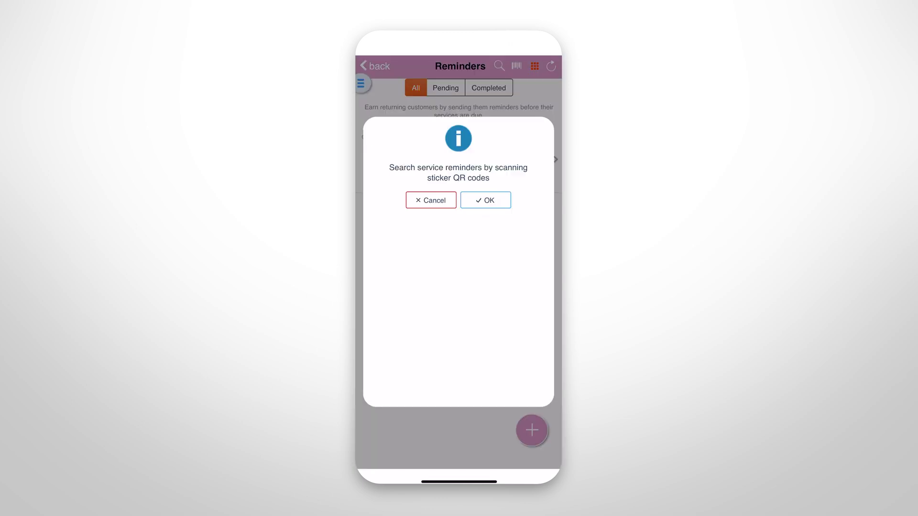